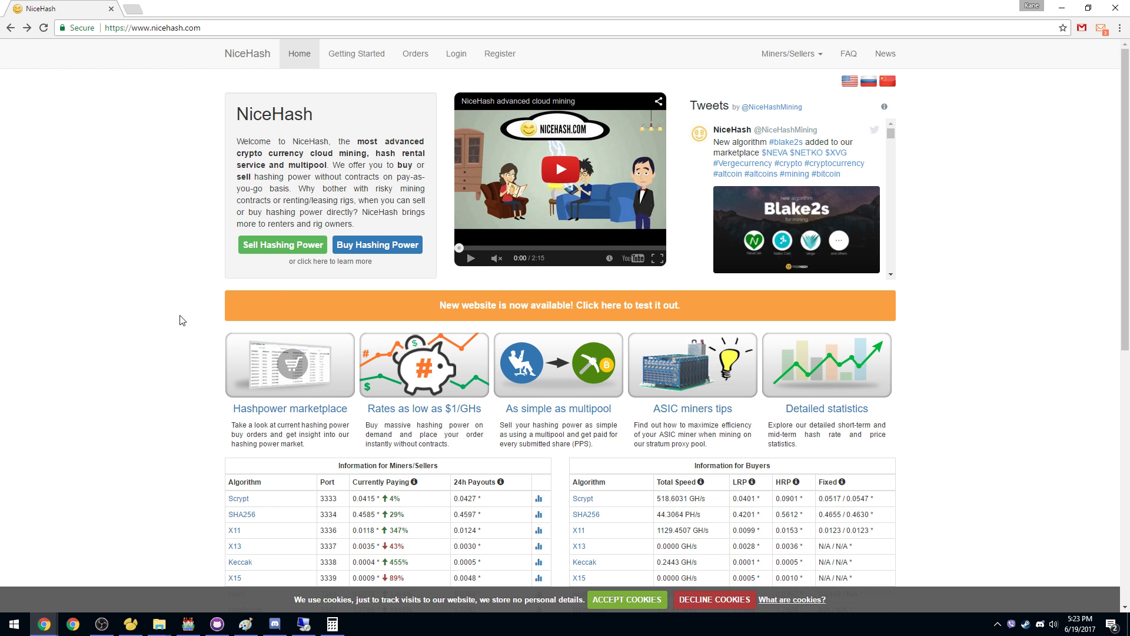
Step: Download the NiceHash Miner v1.7.5.13 zip via Sell Hashing Power and open it in 7-Zip
click(264, 246)
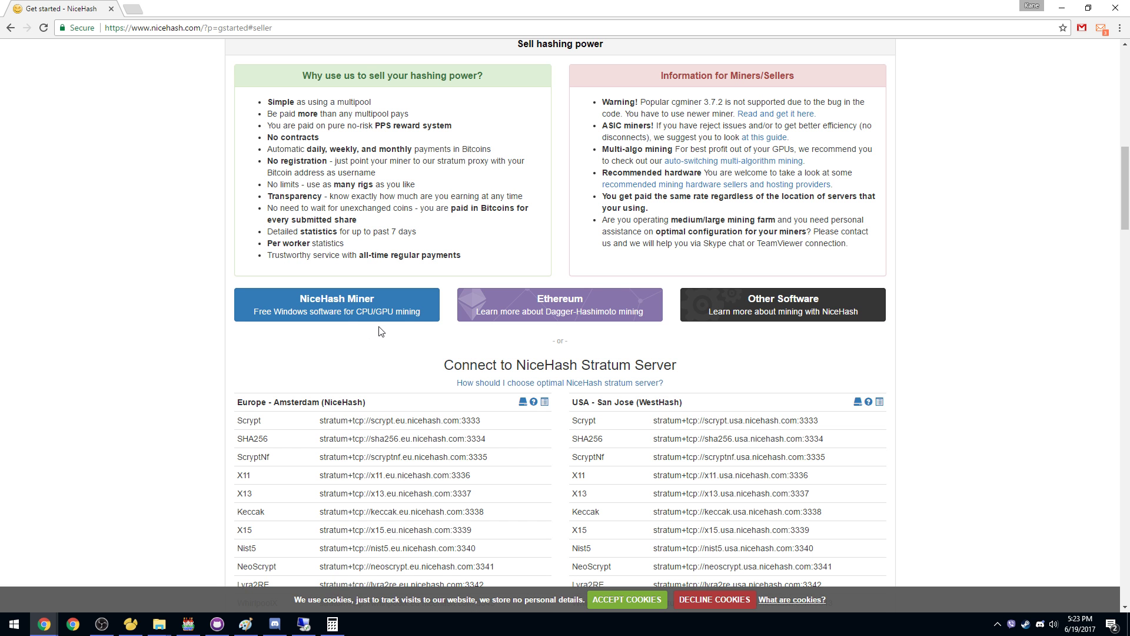
click(323, 316)
click(488, 294)
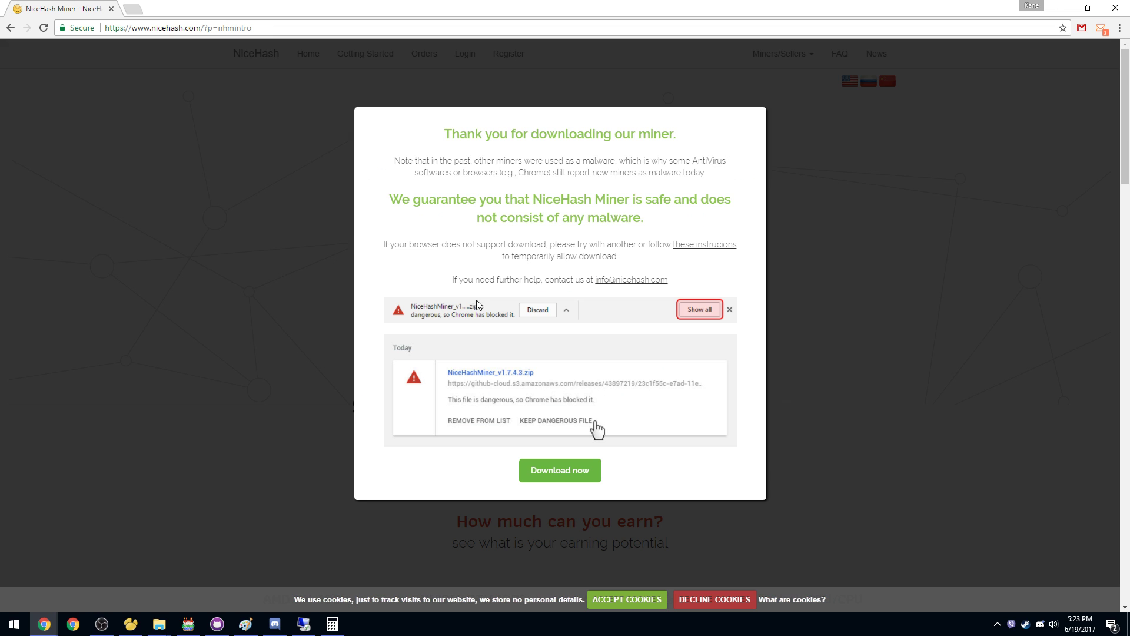
click(564, 472)
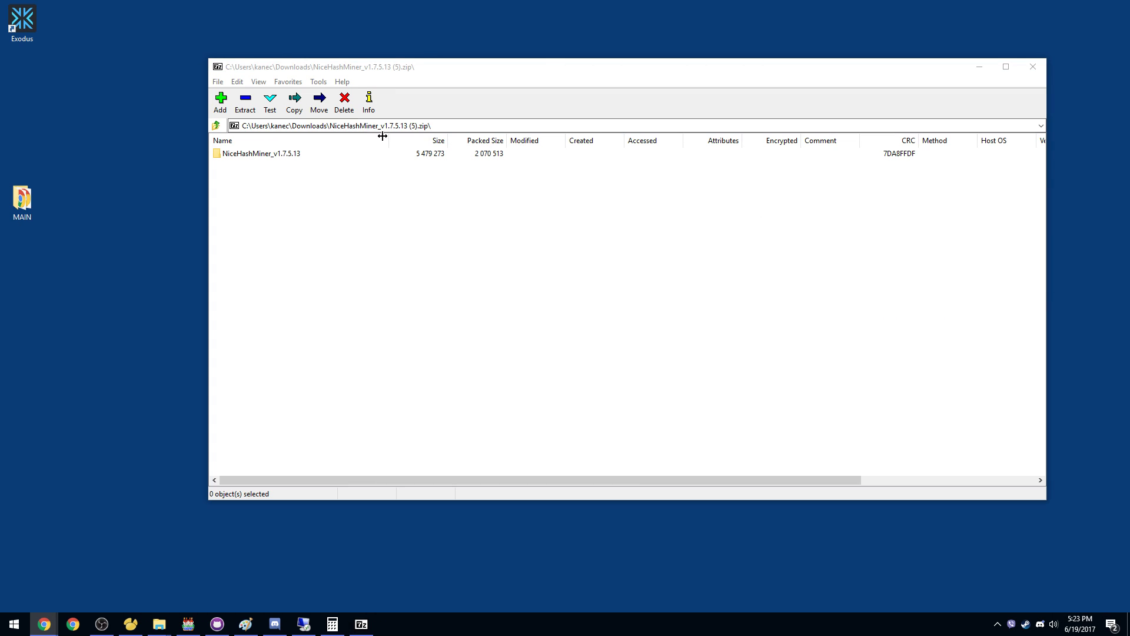
Step: Extract the NiceHashMiner_v1.7.5.13 folder onto the desktop and close 7-Zip
drag(266, 154, 201, 186)
drag(22, 69, 22, 66)
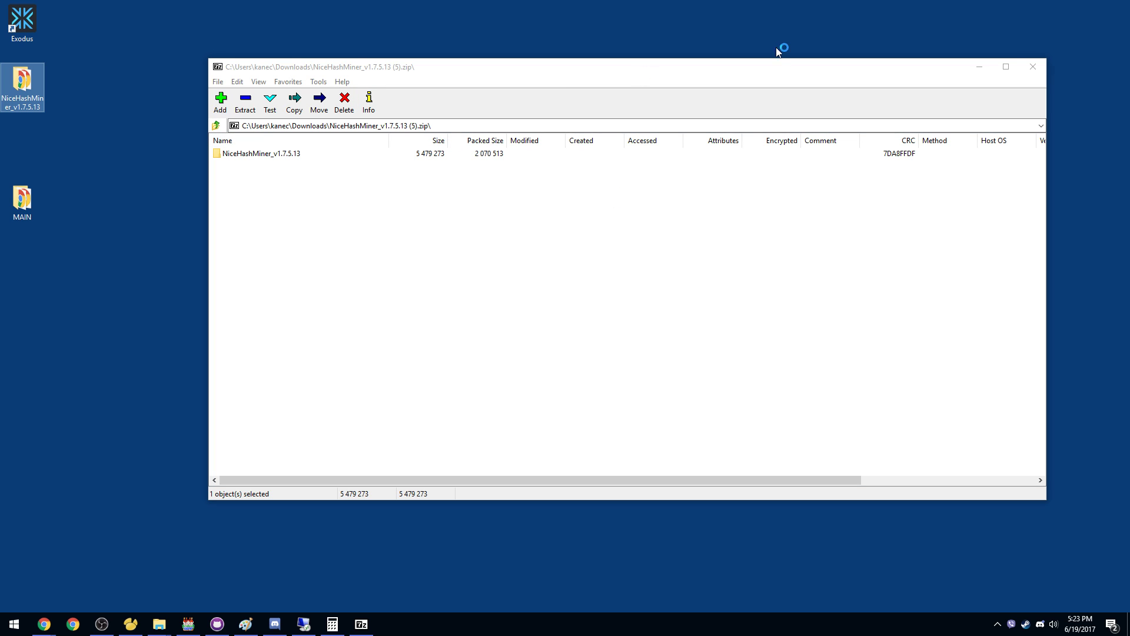
click(1040, 68)
click(1033, 66)
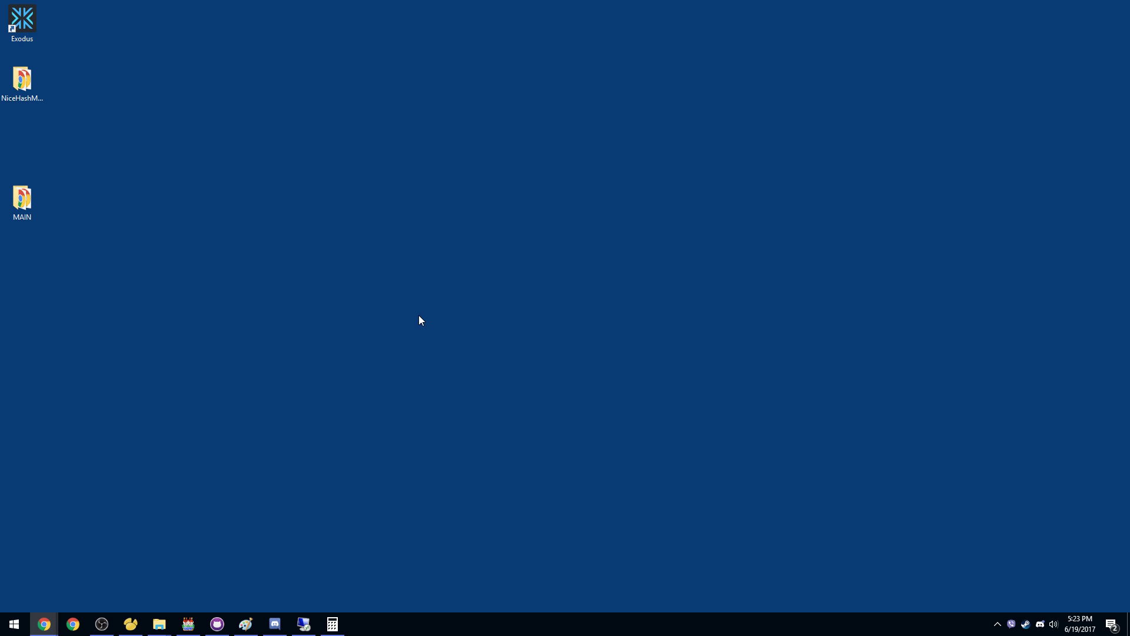
click(23, 83)
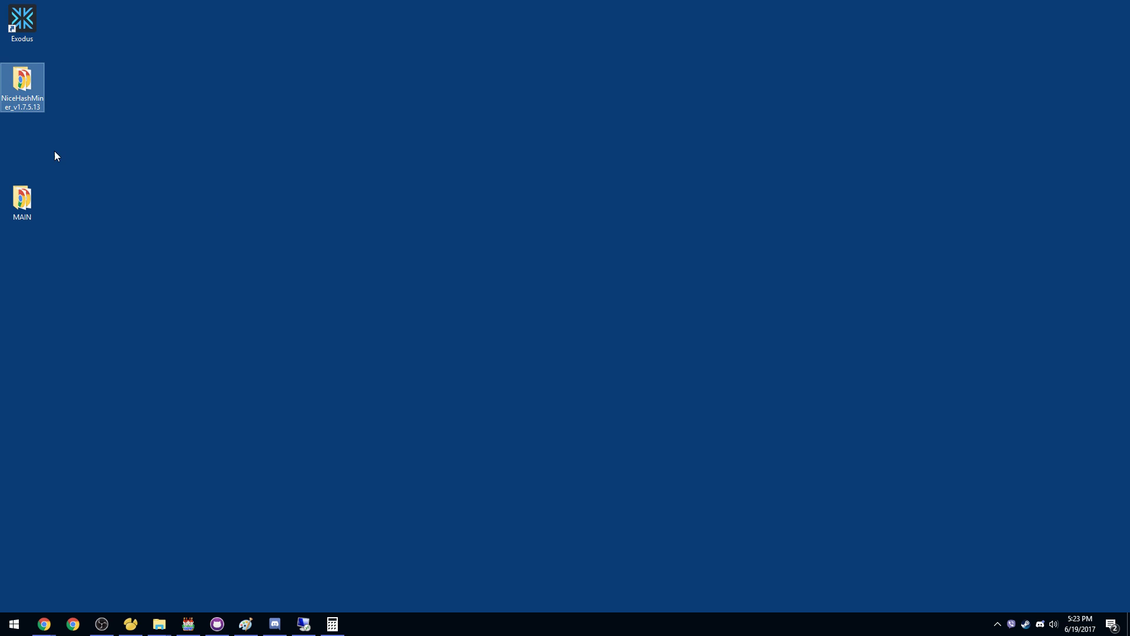
Step: Launch NiceHashMiner.exe from the extracted NiceHashMiner_v1.7.5.13 folder
double_click(28, 84)
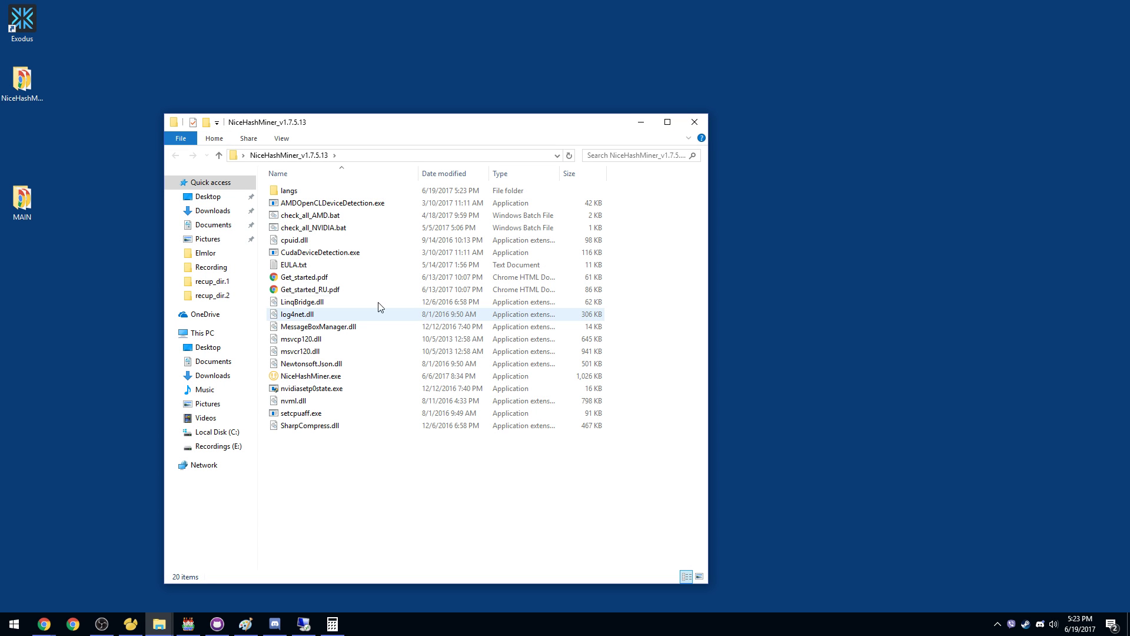
click(318, 376)
key(Return)
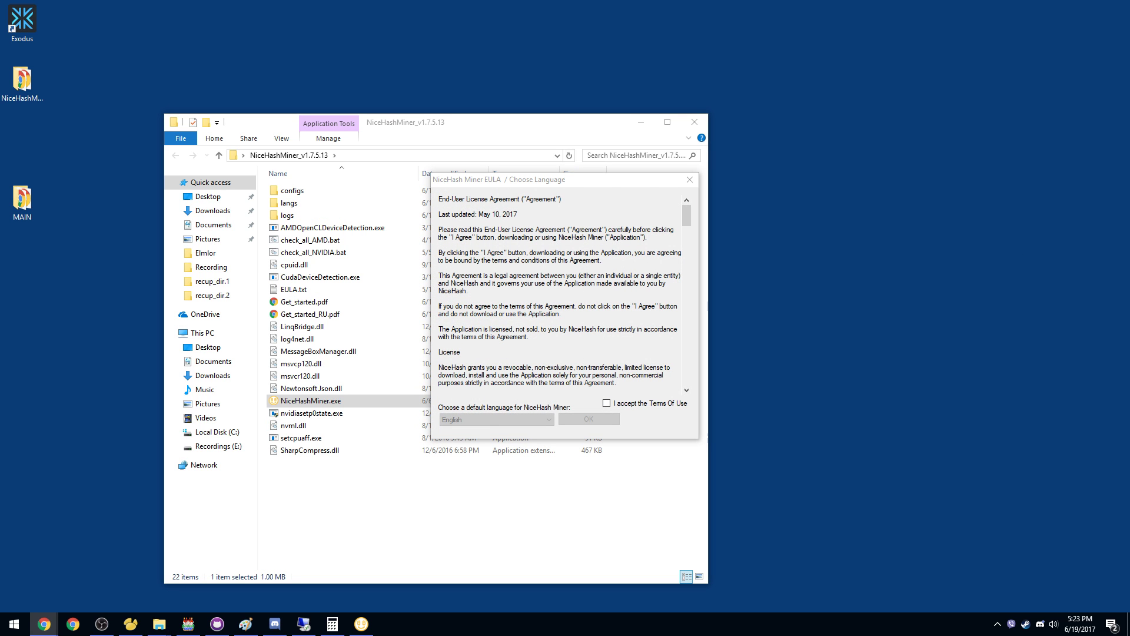
Step: Accept the Terms Of Use in English and agree to the Claymore miner disclaimer
click(606, 404)
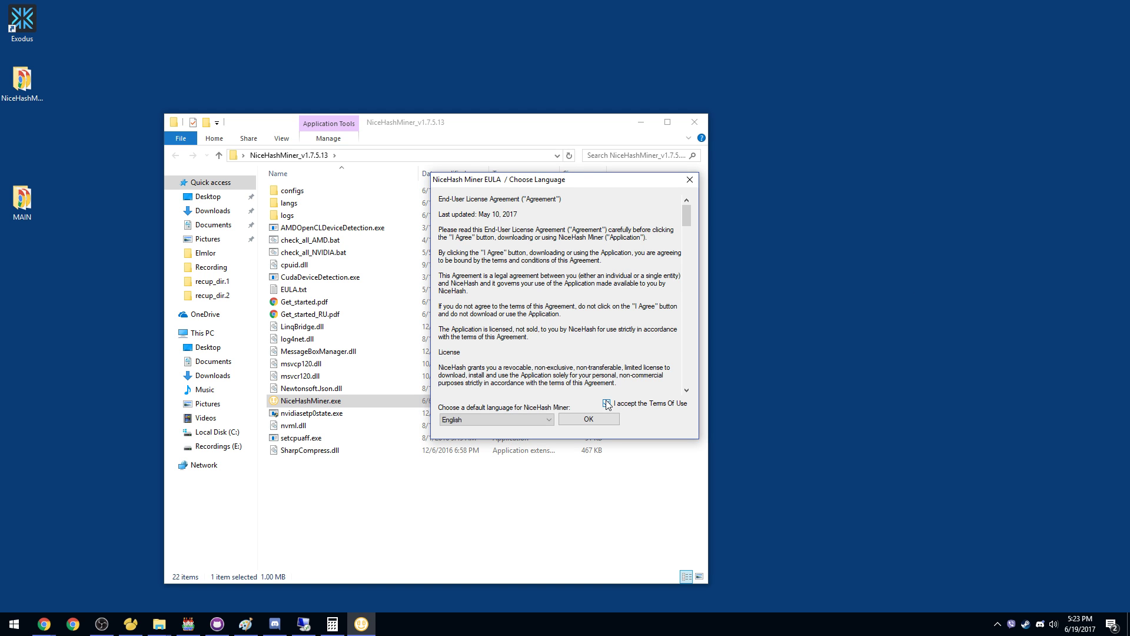
click(589, 419)
click(641, 122)
click(514, 386)
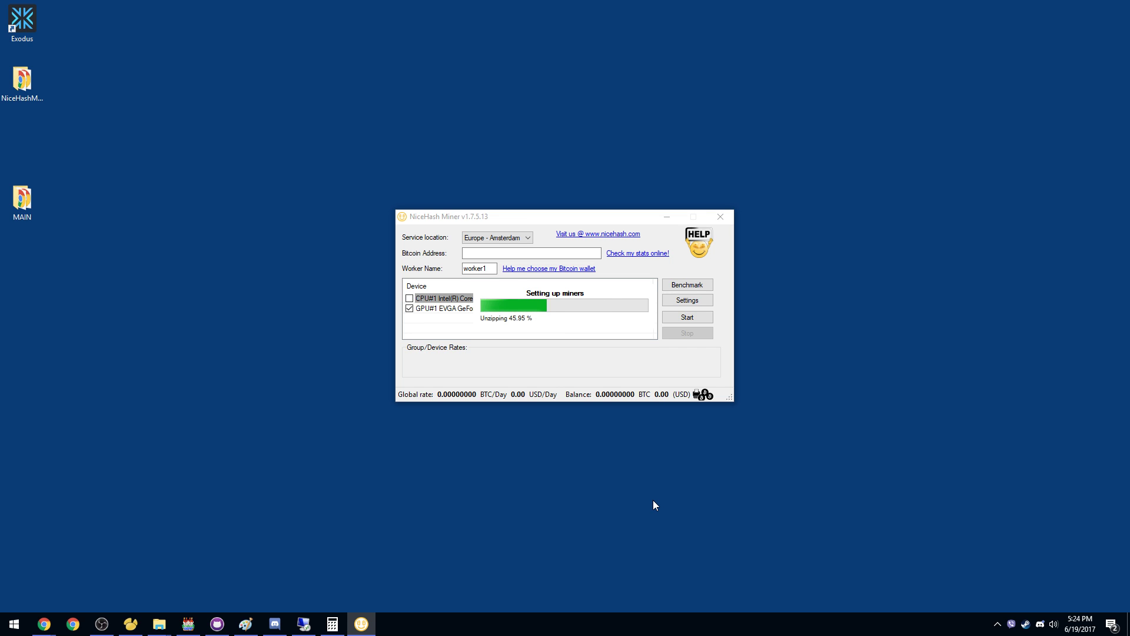
Step: Paste the wallet address into Bitcoin Address and open its online stats page
right_click(524, 261)
click(547, 303)
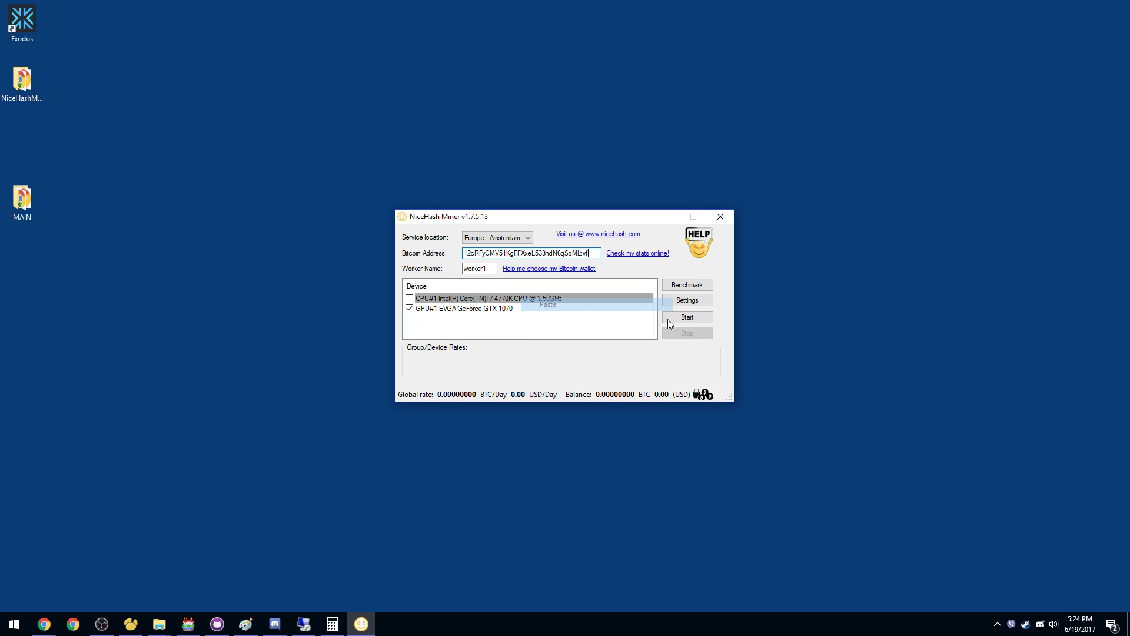
click(689, 306)
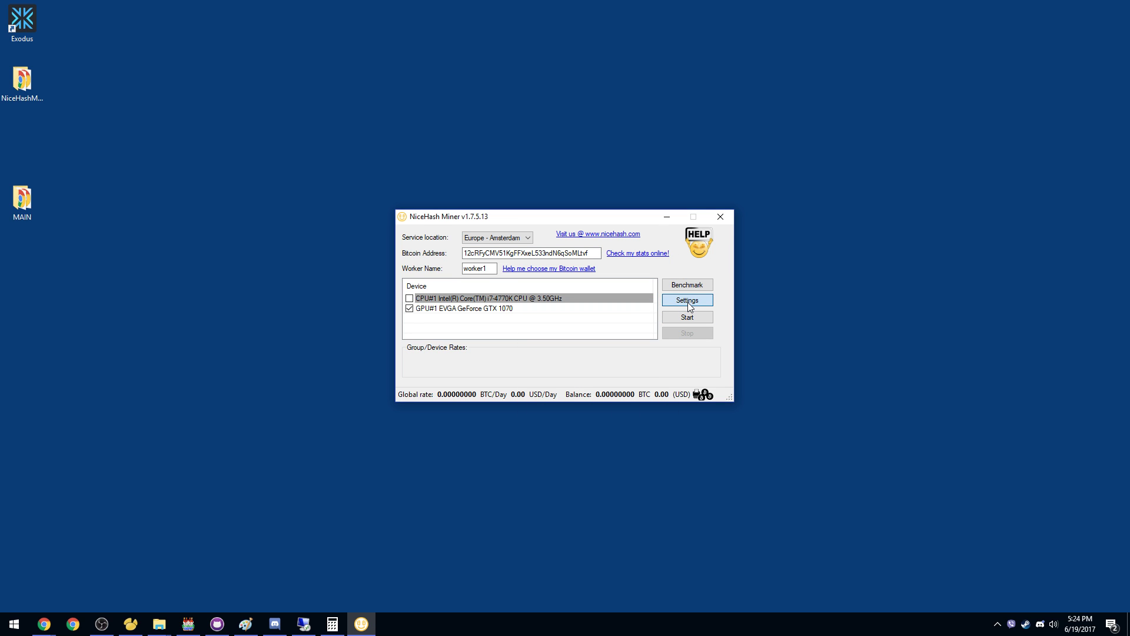
click(618, 254)
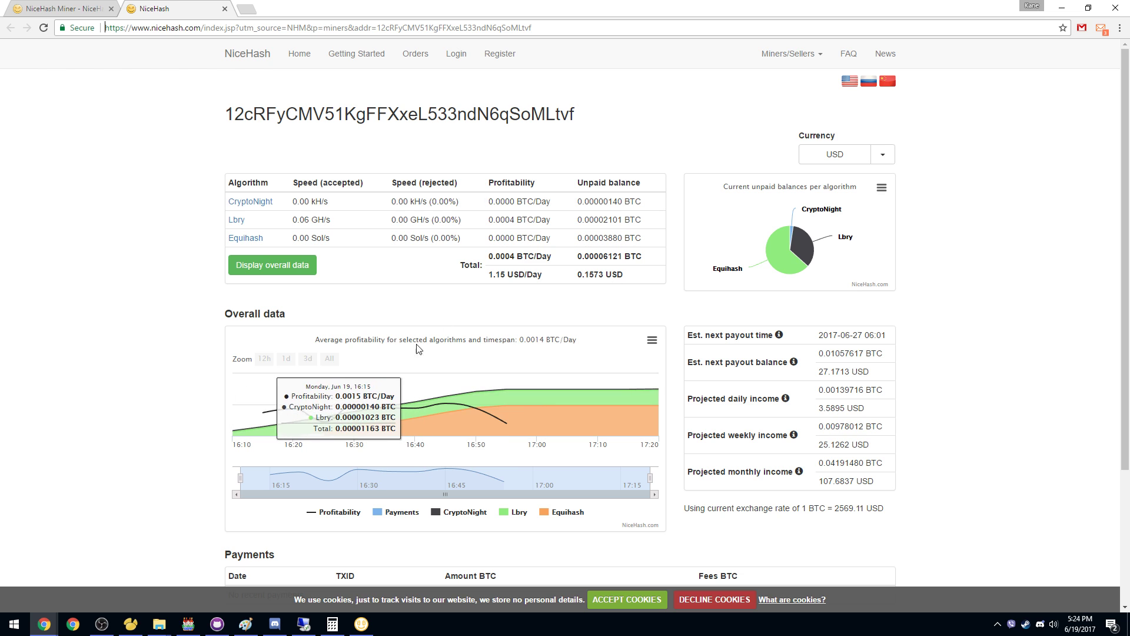
Step: Scroll through the wallet's stats page to review unpaid balances and projected income
scroll(449, 313, down, 3)
middle_click(940, 456)
scroll(911, 398, up, 3)
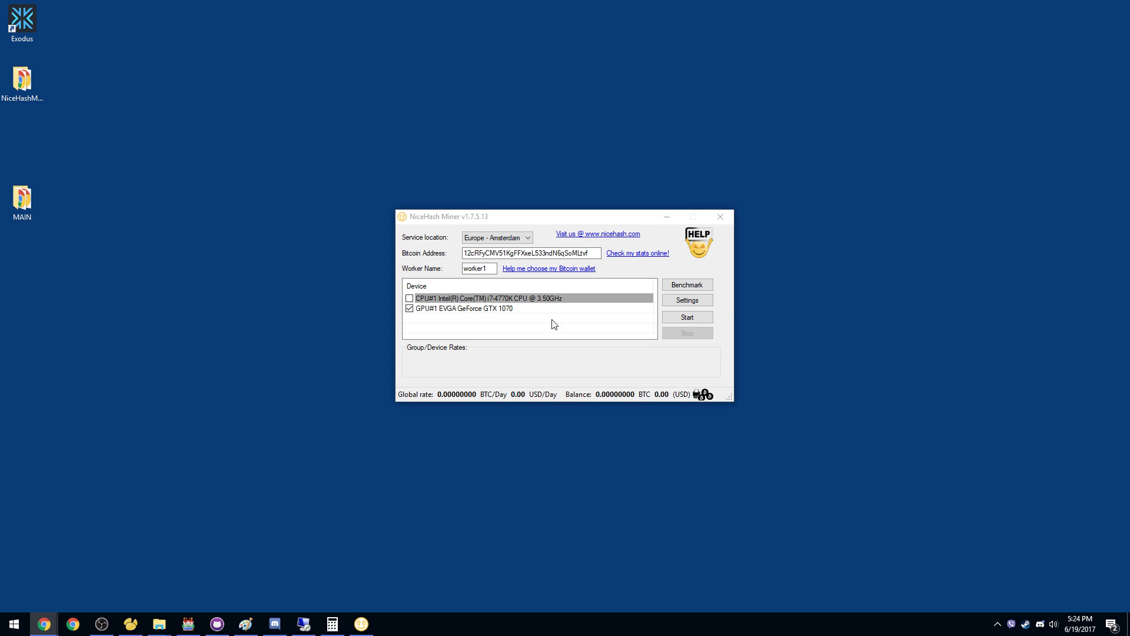
Step: Set service location to USA - San Jose and display currency to CAD, then save settings
drag(518, 217, 496, 195)
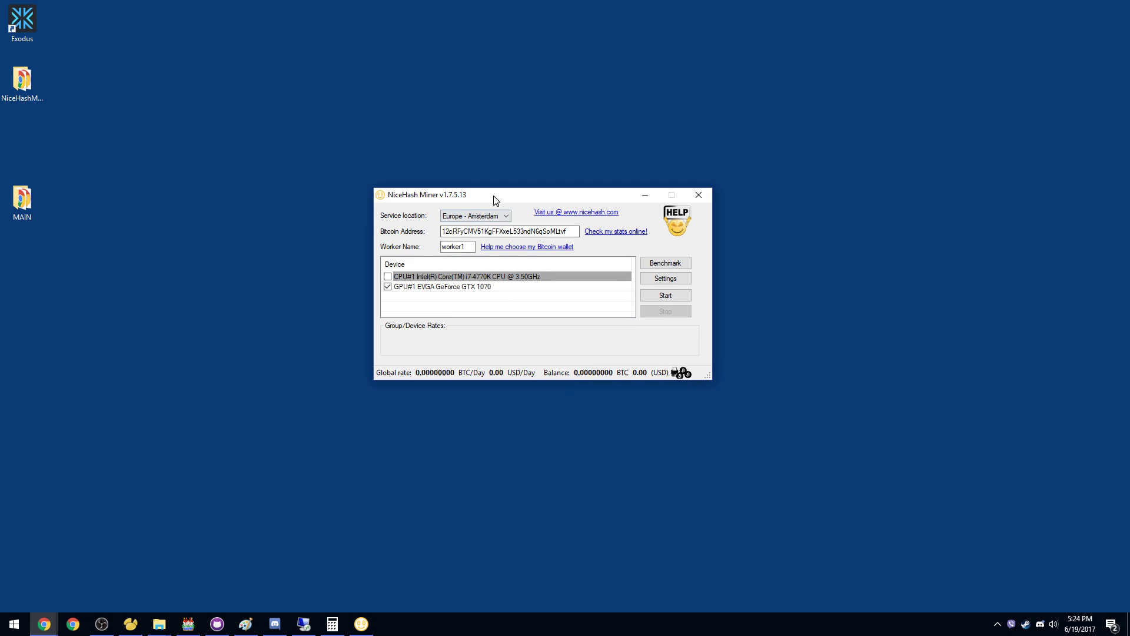
click(668, 279)
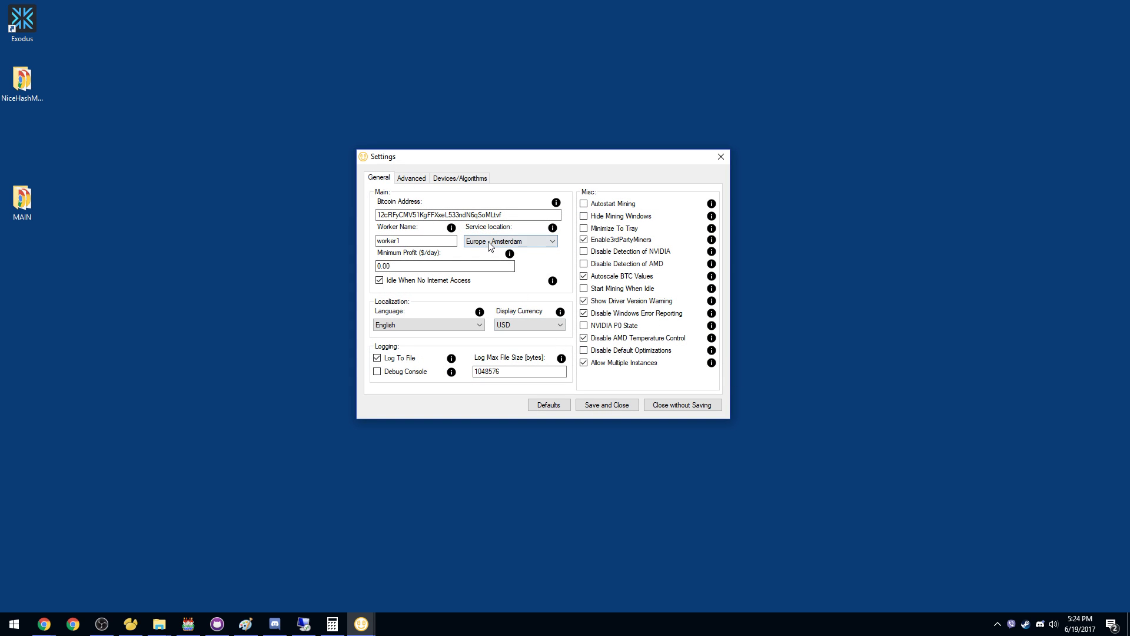
click(518, 241)
click(518, 257)
drag(505, 163, 521, 185)
click(557, 346)
click(548, 365)
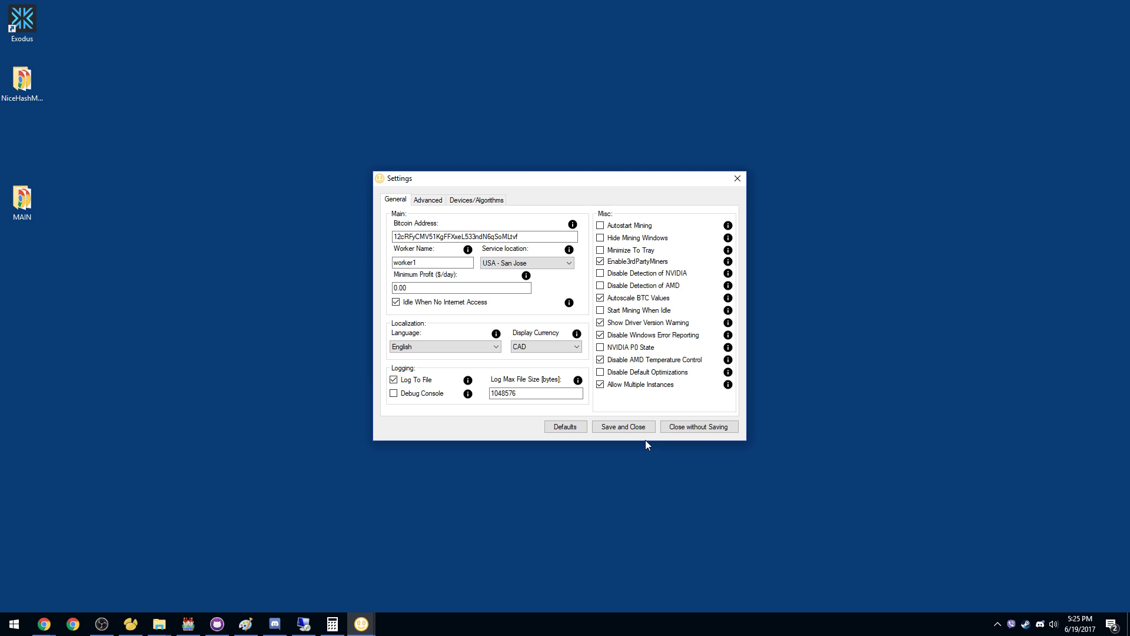
click(618, 426)
click(585, 353)
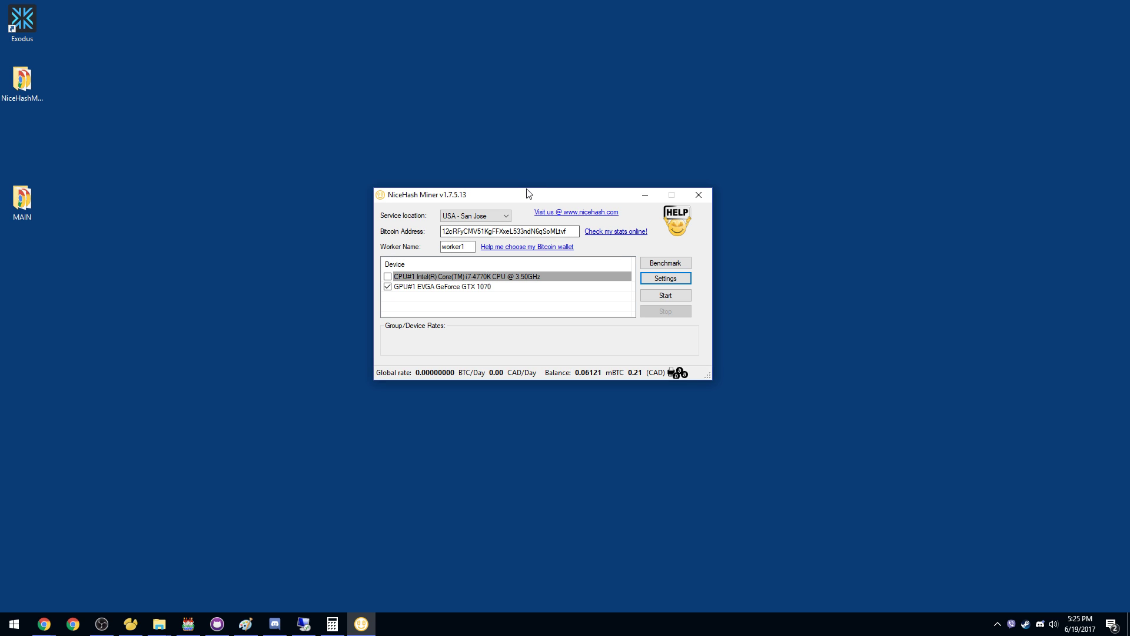
drag(528, 192, 528, 193)
click(671, 266)
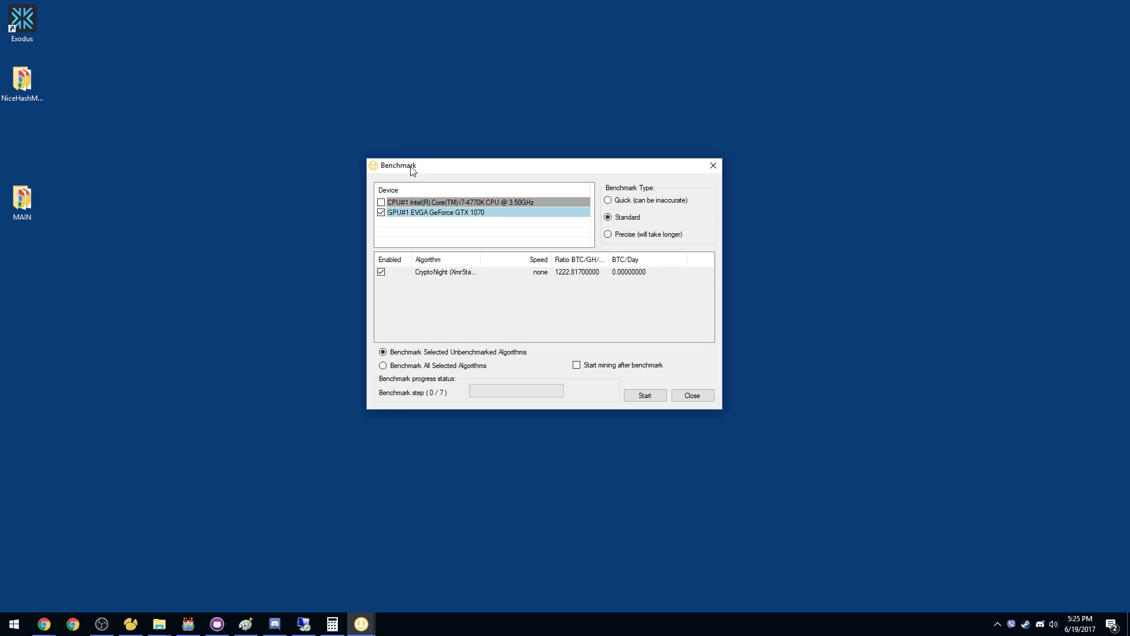
drag(421, 169, 489, 153)
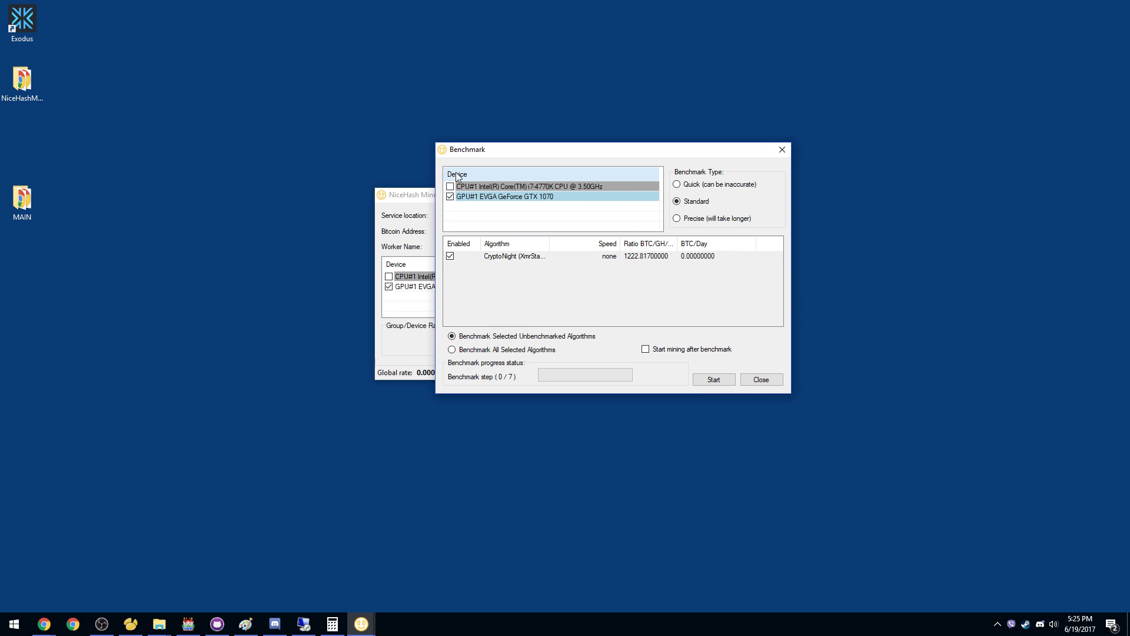
click(487, 196)
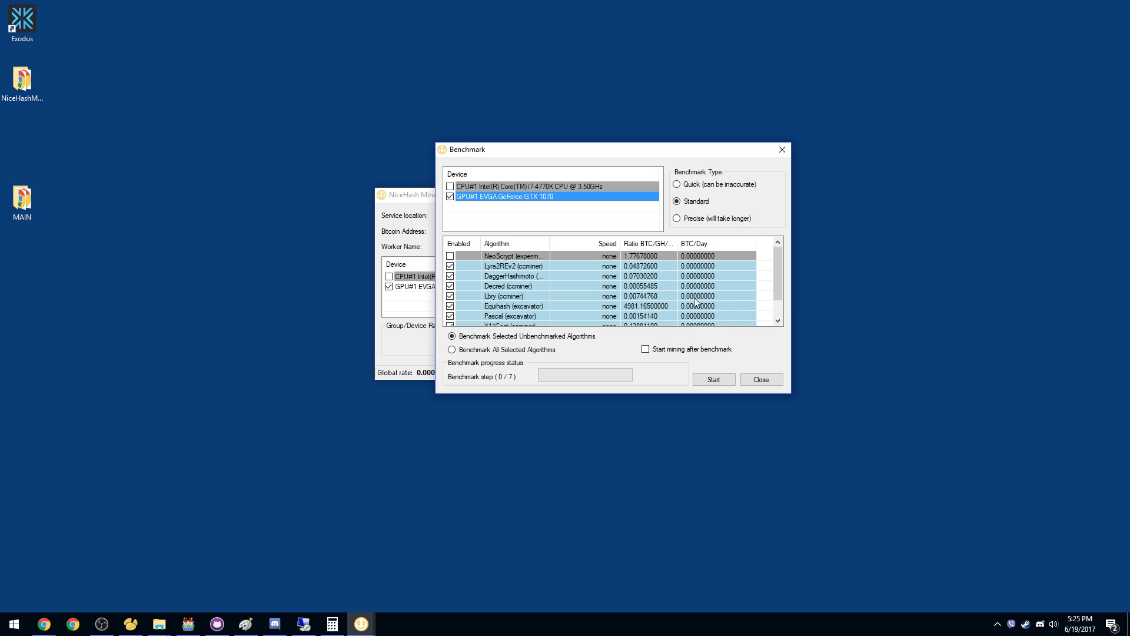
scroll(692, 304, up, 1)
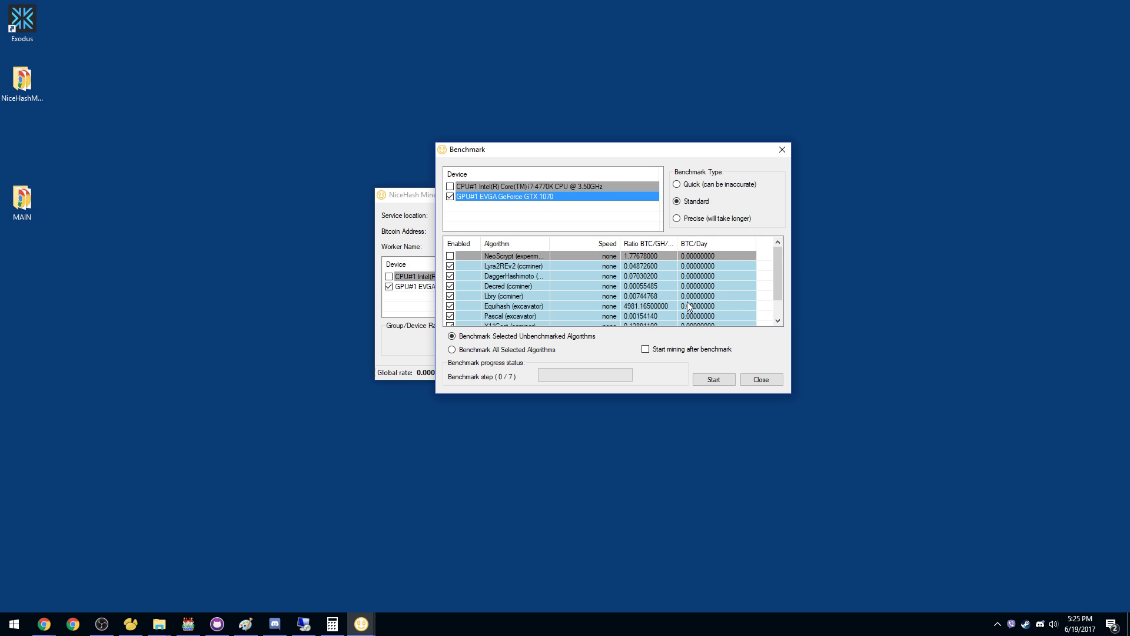
click(451, 187)
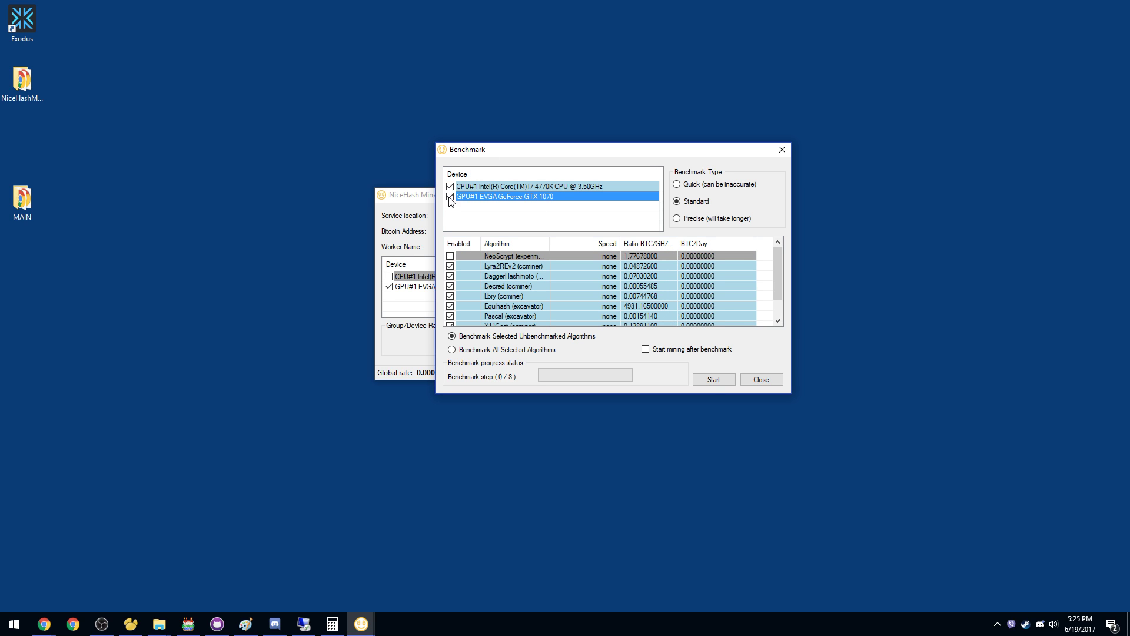
click(714, 379)
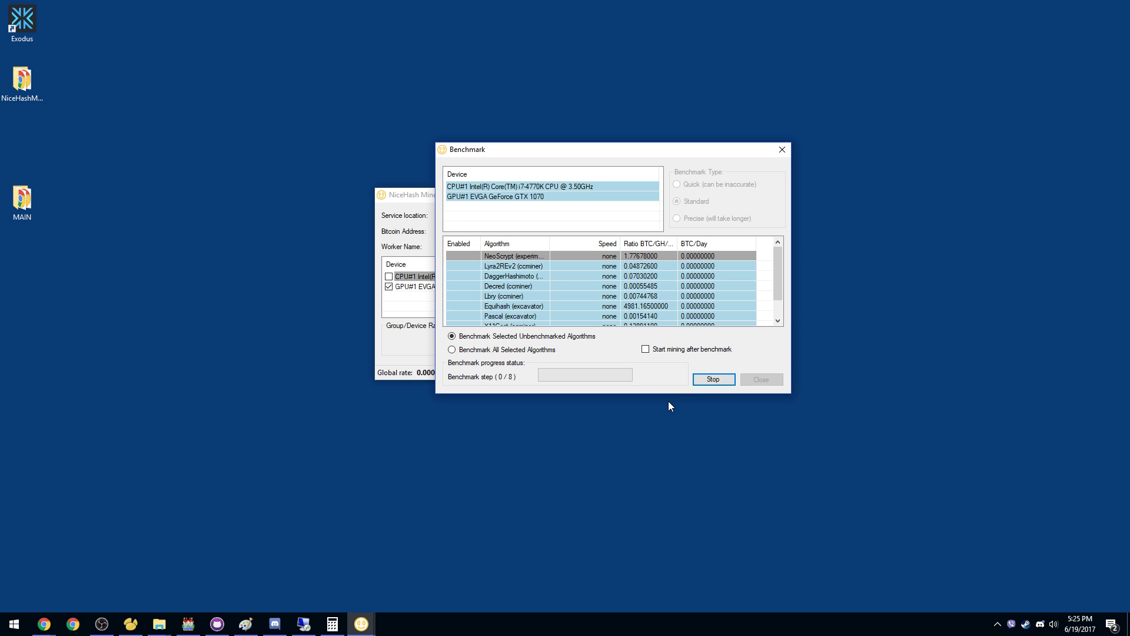
click(713, 379)
Step: Close the miner and relaunch NiceHashMiner.exe from the MAIN desktop folder
click(759, 380)
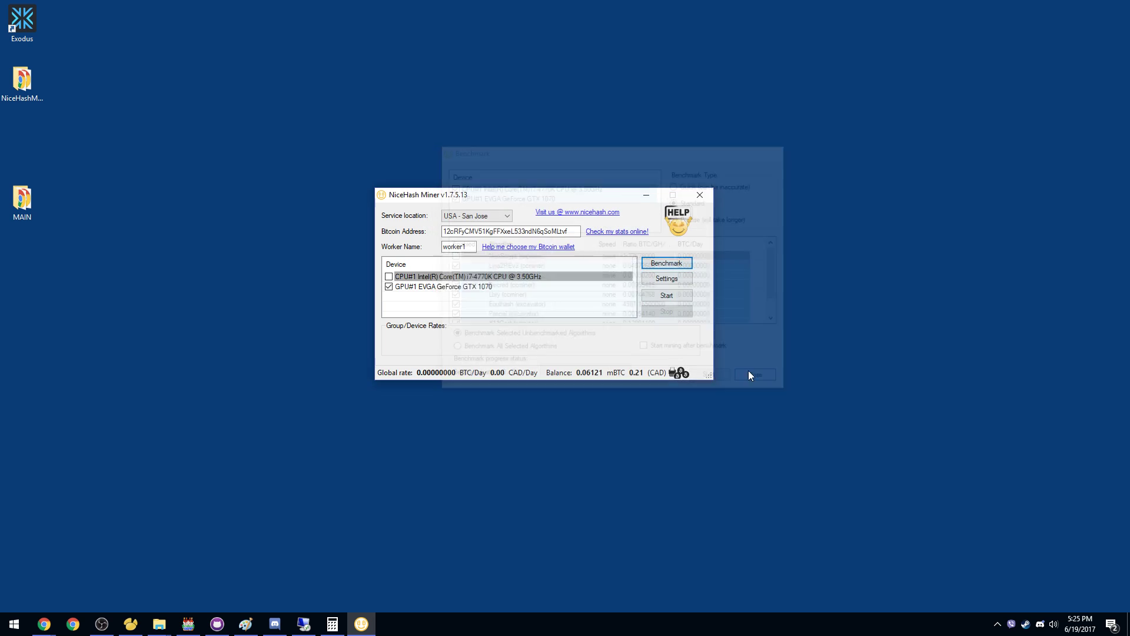
click(699, 195)
double_click(26, 198)
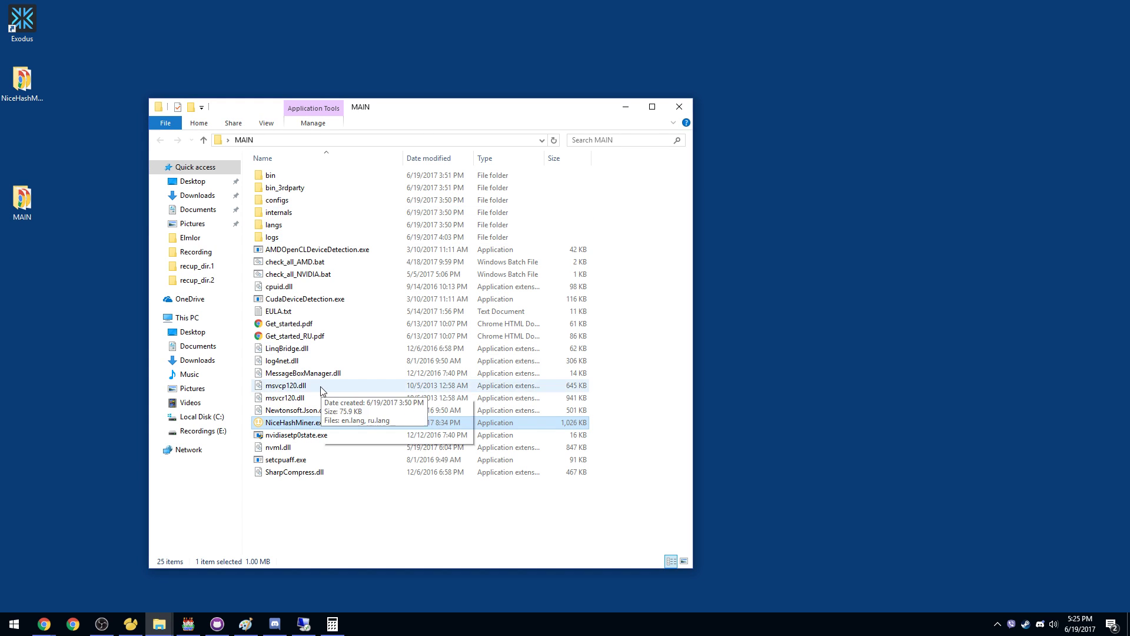
double_click(296, 422)
click(626, 107)
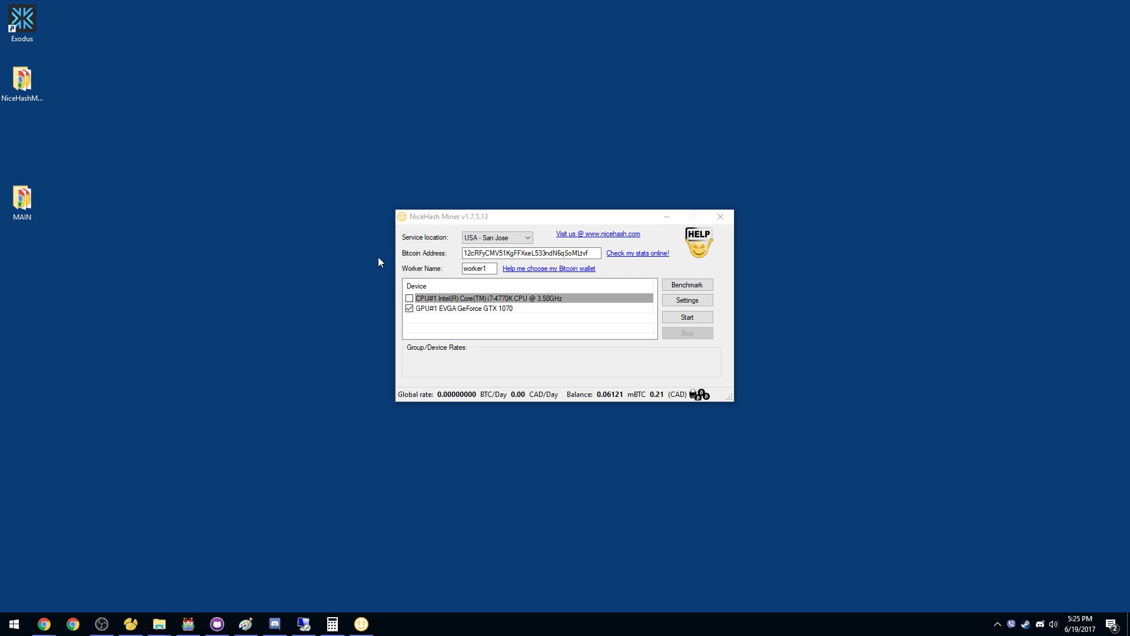
Step: Start mining on the GTX 1070 and bring the miner window in front of the ccminer console
drag(577, 215, 570, 182)
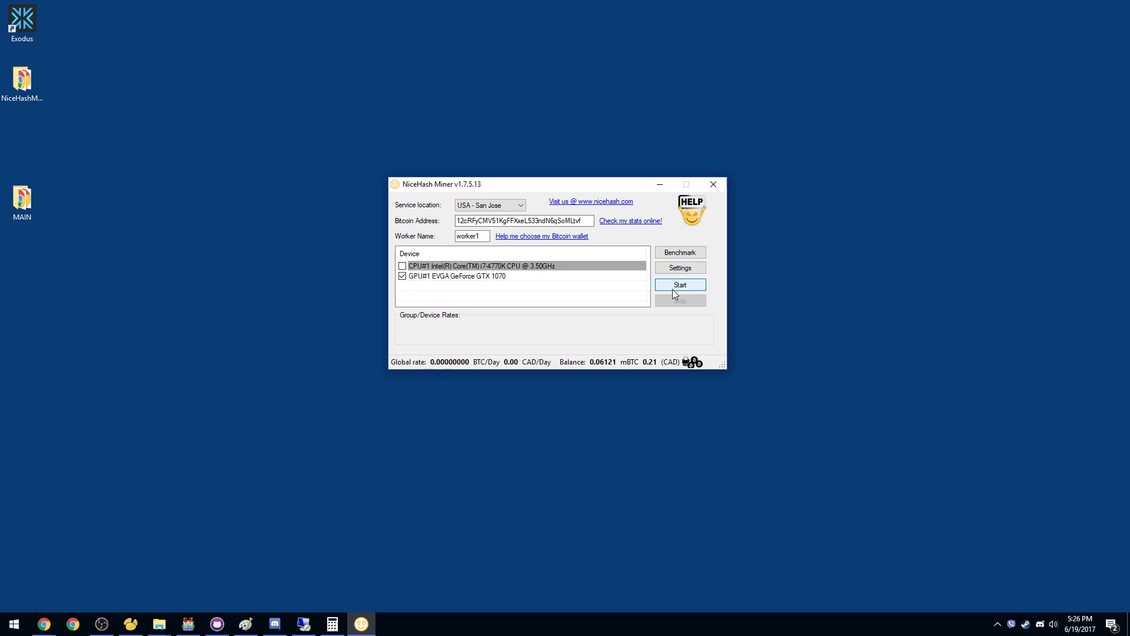
click(674, 289)
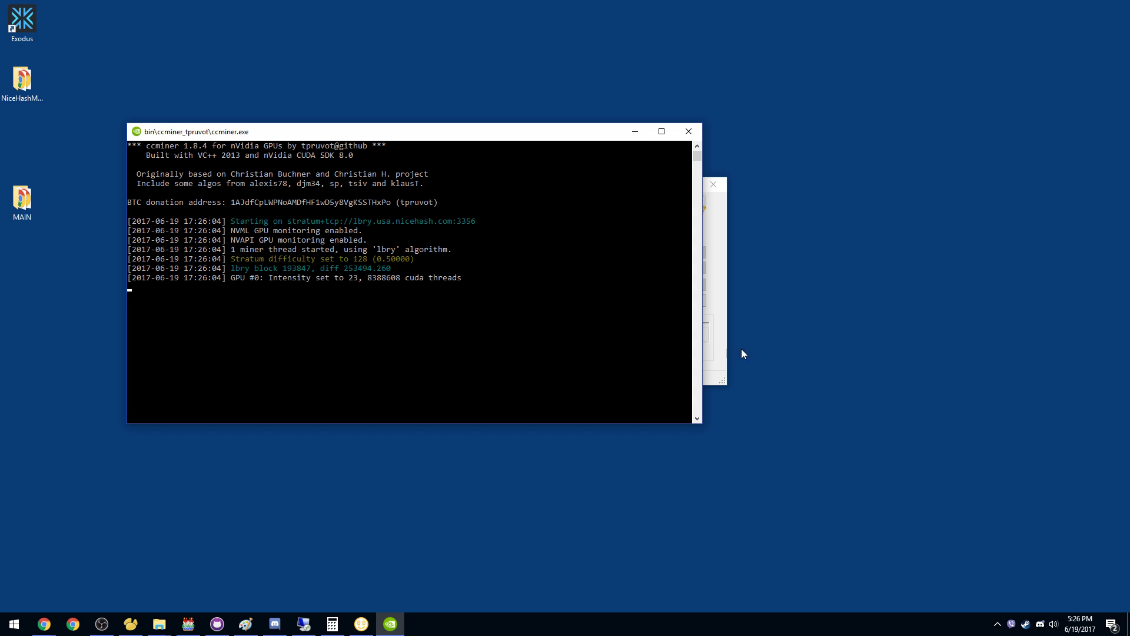
click(718, 264)
drag(590, 180, 661, 86)
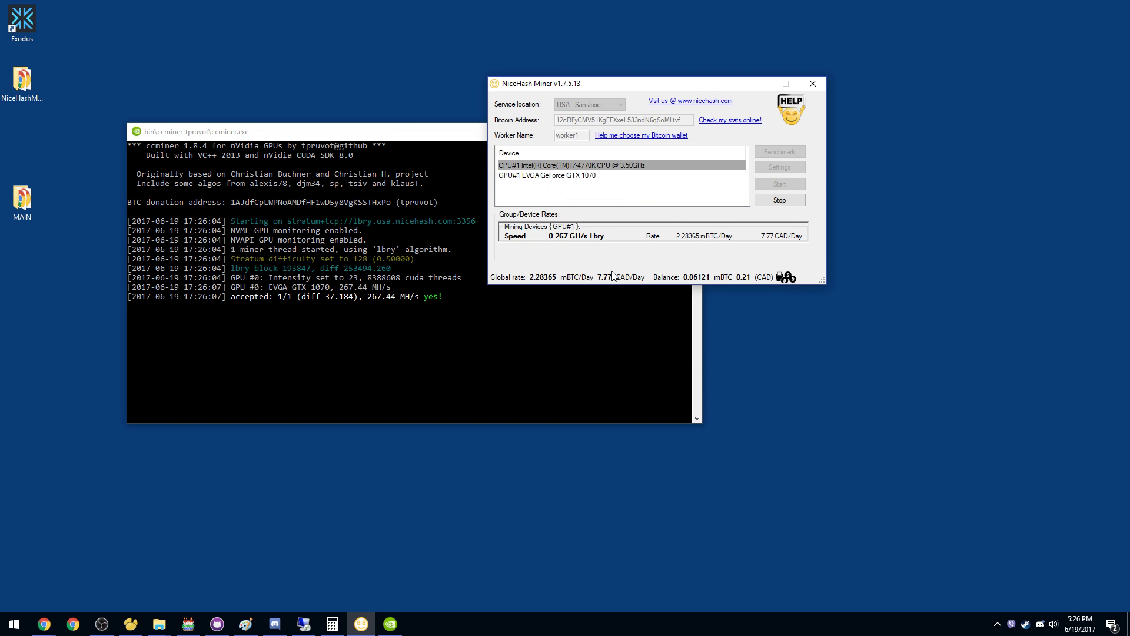